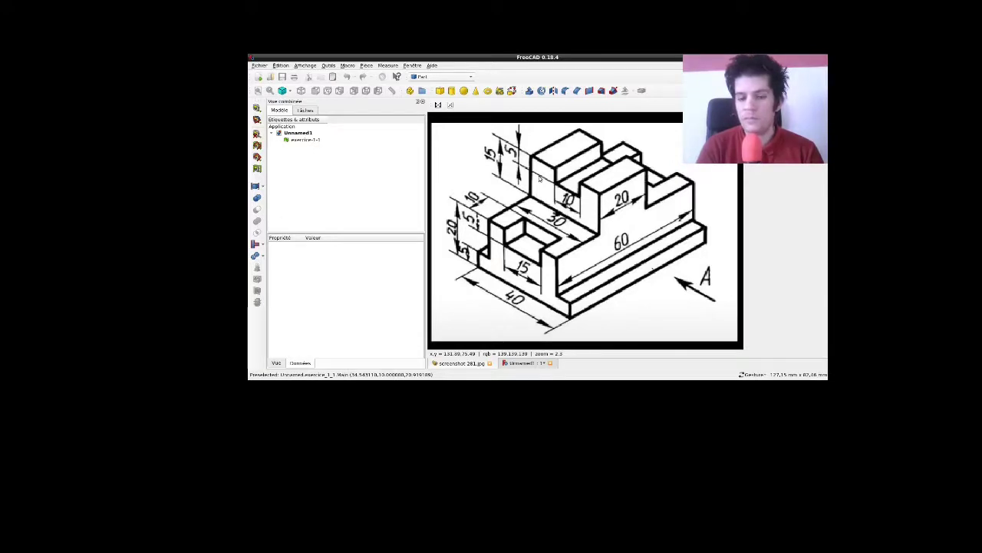
Bring up the Unnamed1 stepped-block model and orbit it through face-on, oblique and underside views
left_click(517, 364)
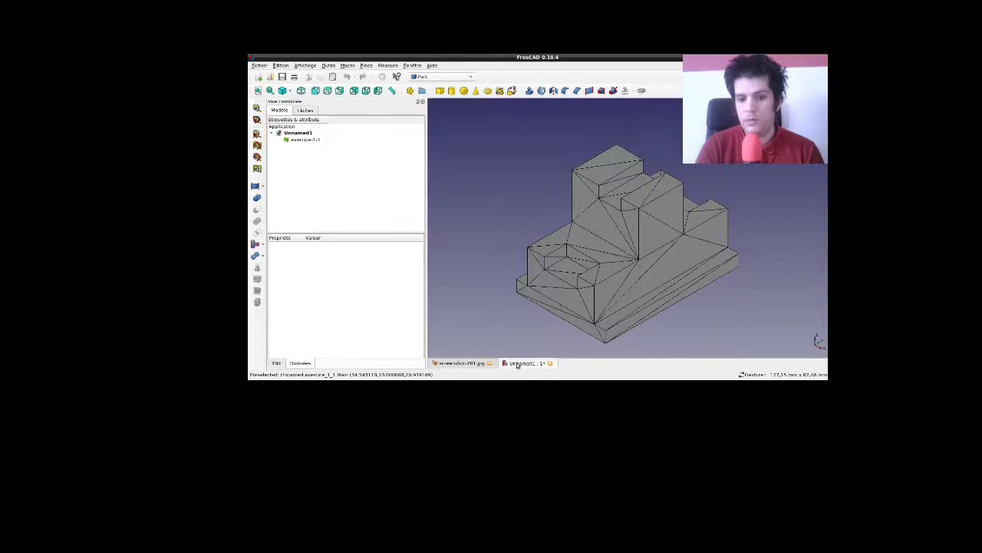
mouse_move(496, 209)
left_mouse_down()
mouse_move(520, 233)
mouse_move(531, 221)
left_mouse_up()
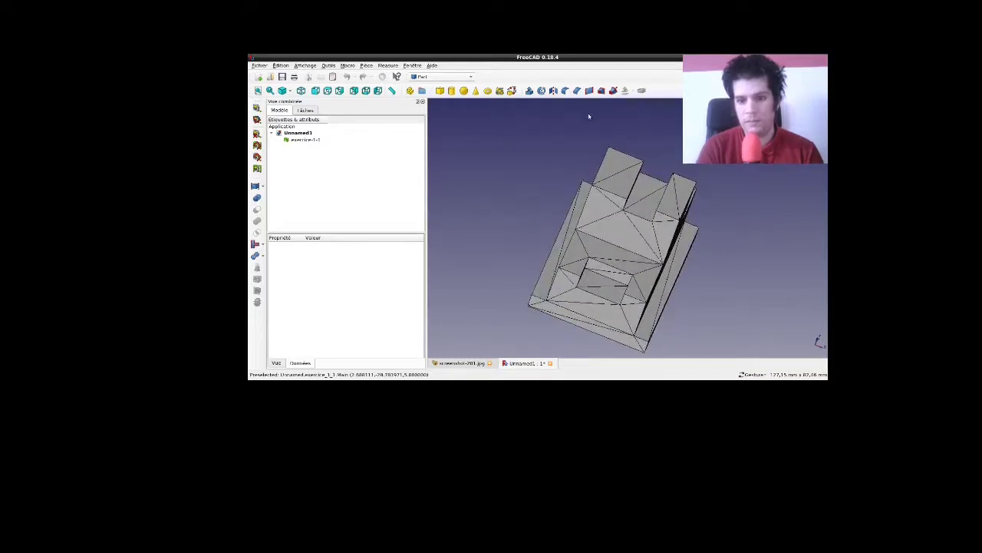
left_click_drag(589, 123, 574, 162)
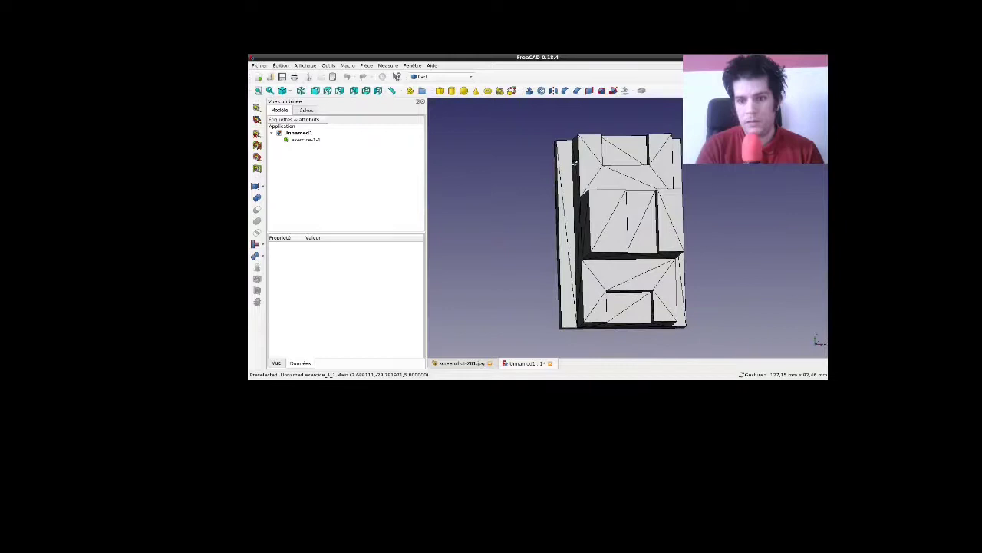
left_click_drag(475, 204, 675, 225)
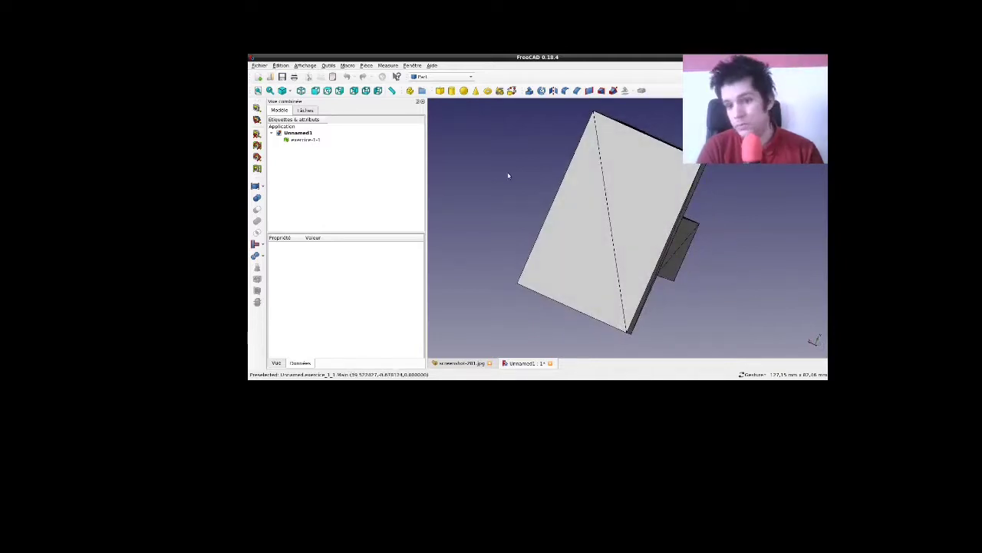
mouse_move(509, 176)
left_mouse_down()
mouse_move(643, 224)
mouse_move(669, 195)
mouse_move(607, 209)
left_mouse_up()
mouse_move(546, 304)
left_mouse_down()
mouse_move(547, 287)
mouse_move(606, 230)
mouse_move(590, 238)
left_mouse_up()
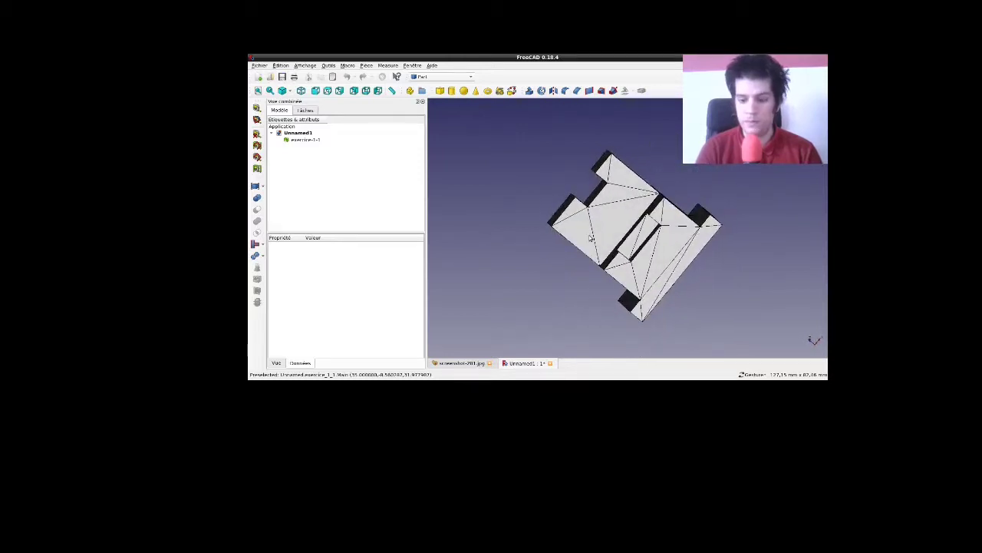
Snap the block to isometric, orbit to a more top-down angle, then restore the isometric view
key("0")
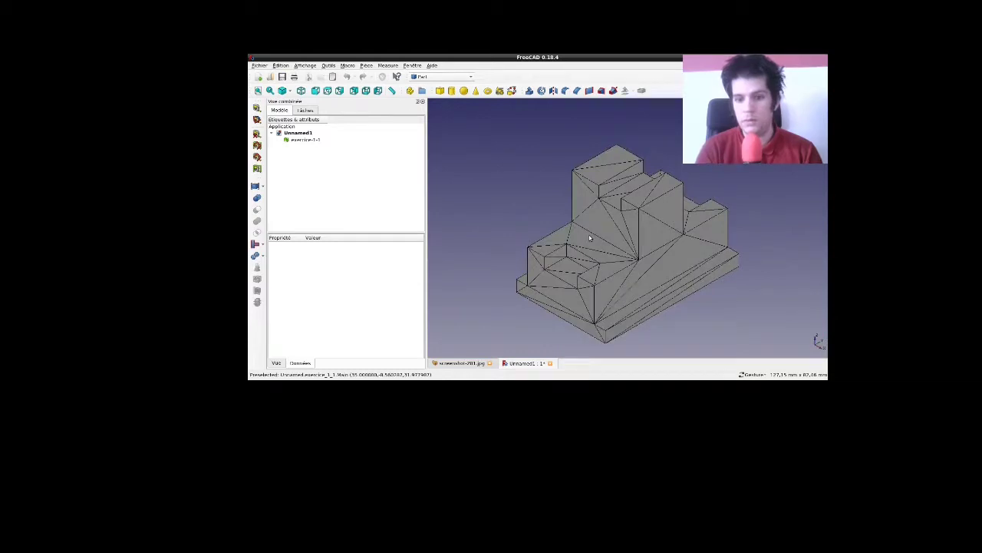
mouse_move(533, 193)
left_mouse_down()
mouse_move(533, 228)
mouse_move(526, 213)
mouse_move(574, 209)
mouse_move(561, 202)
left_mouse_up()
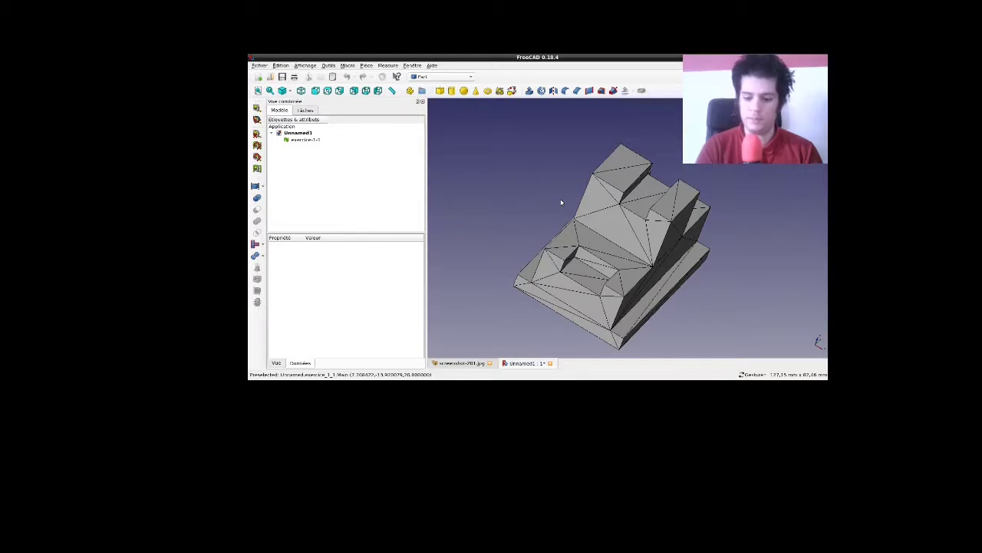
key("0")
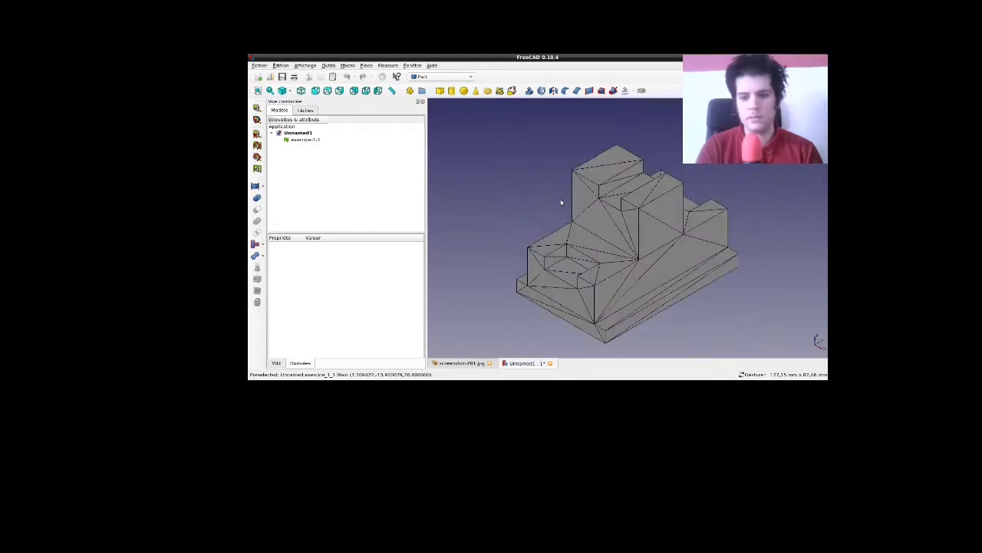